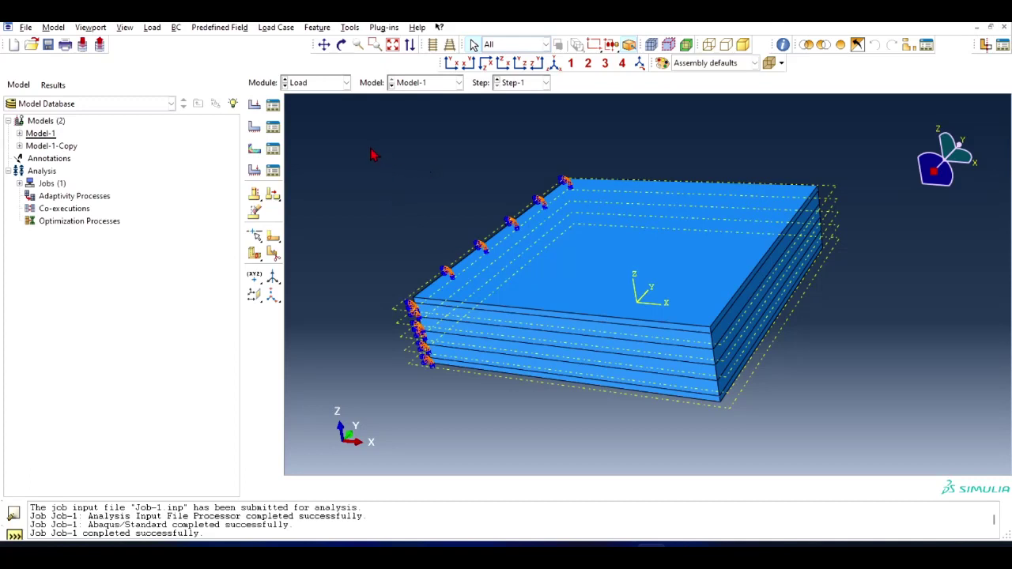
# Create a mechanical surface traction load in Step-1.
pyautogui.click(152, 27)
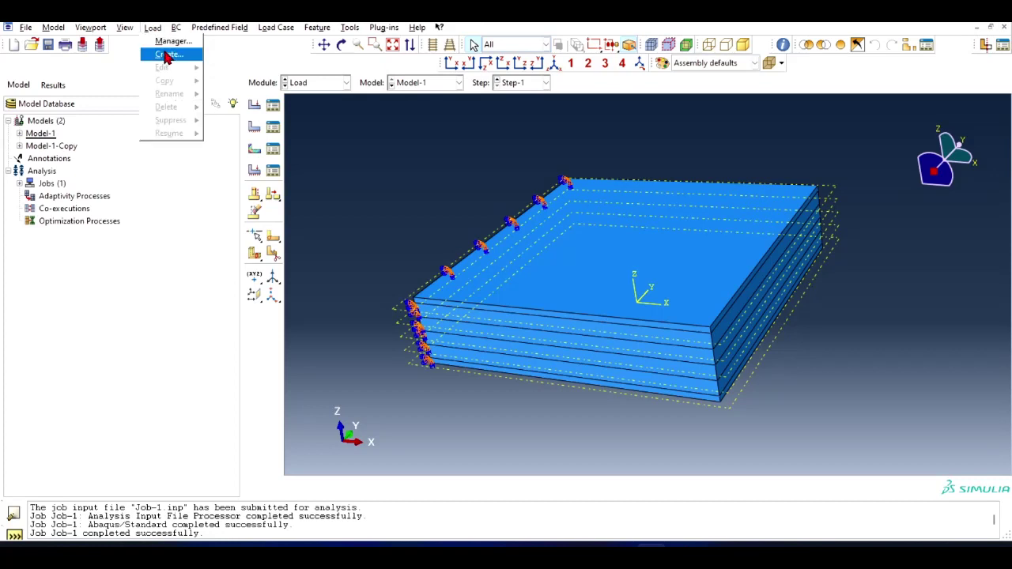
pyautogui.click(170, 55)
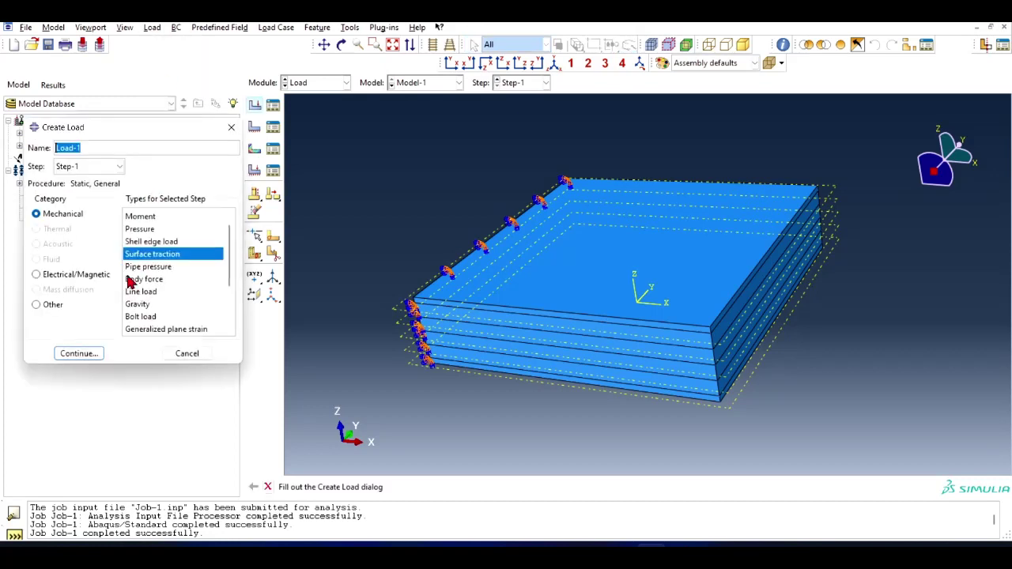
pyautogui.click(92, 168)
pyautogui.click(90, 183)
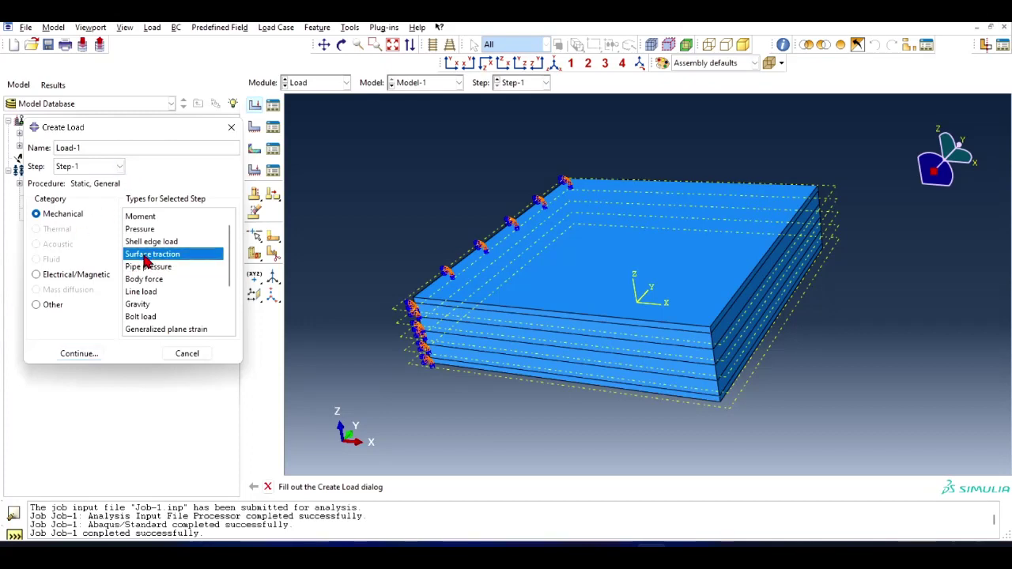
pyautogui.click(80, 354)
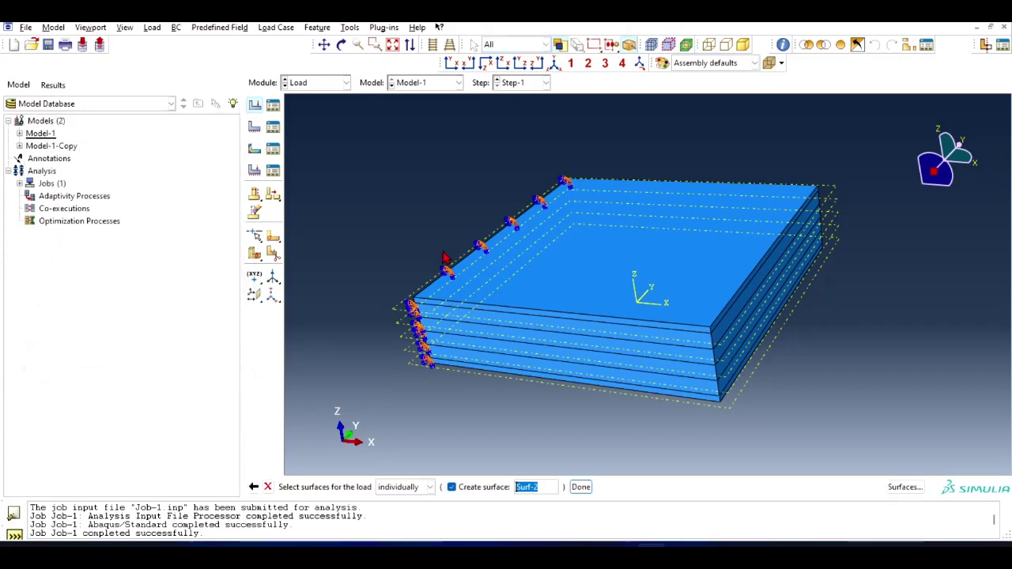
# Assign the load to all the layer faces on the laminate's end opposite the constrained side.
pyautogui.scroll(2, 854, 288)
pyautogui.scroll(3, 852, 288)
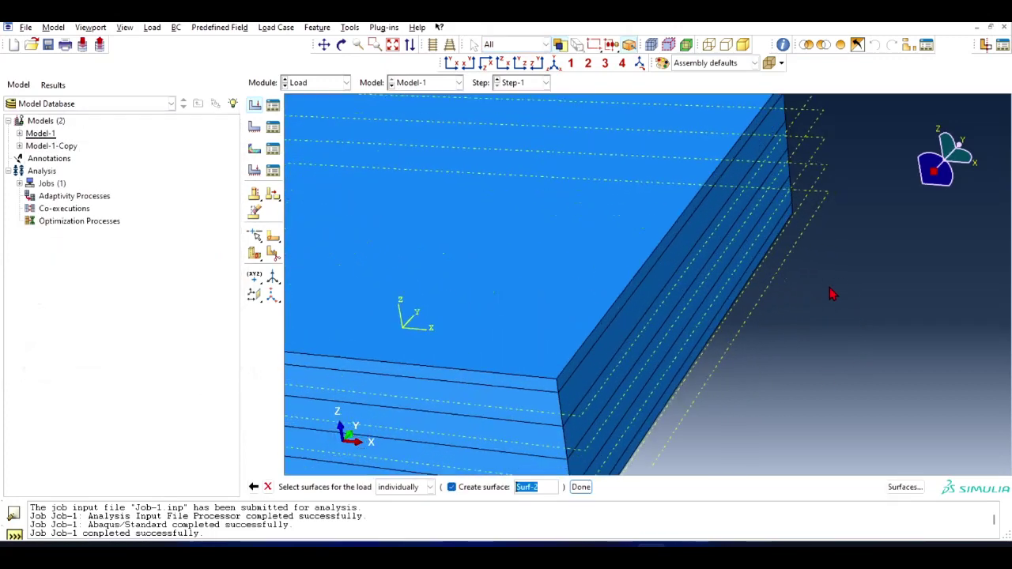
pyautogui.click(656, 267)
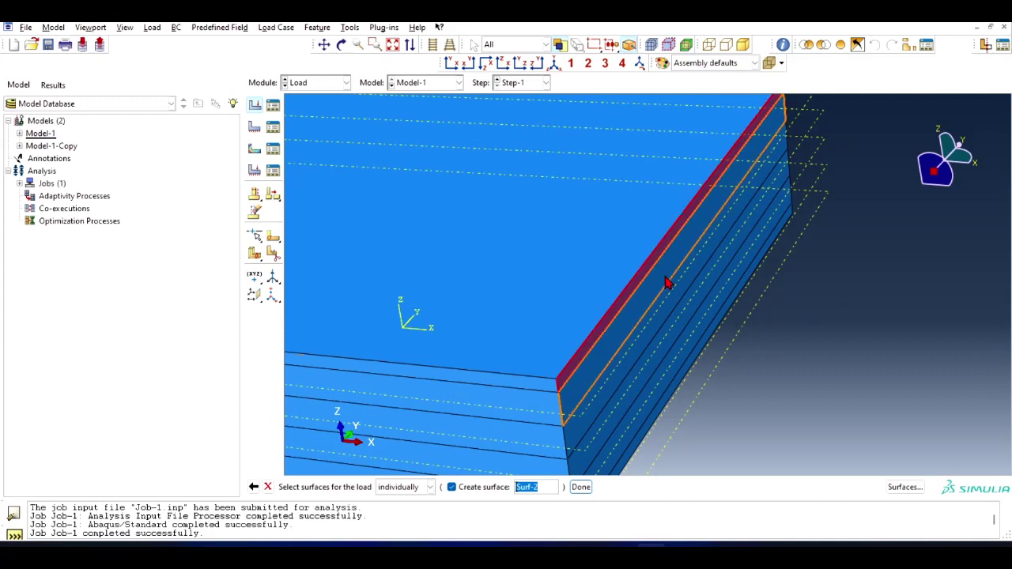
pyautogui.keyDown('shift'); pyautogui.click(673, 289); pyautogui.keyUp('shift')
pyautogui.keyDown('shift'); pyautogui.click(682, 304); pyautogui.keyUp('shift')
pyautogui.keyDown('shift'); pyautogui.click(697, 324); pyautogui.keyUp('shift')
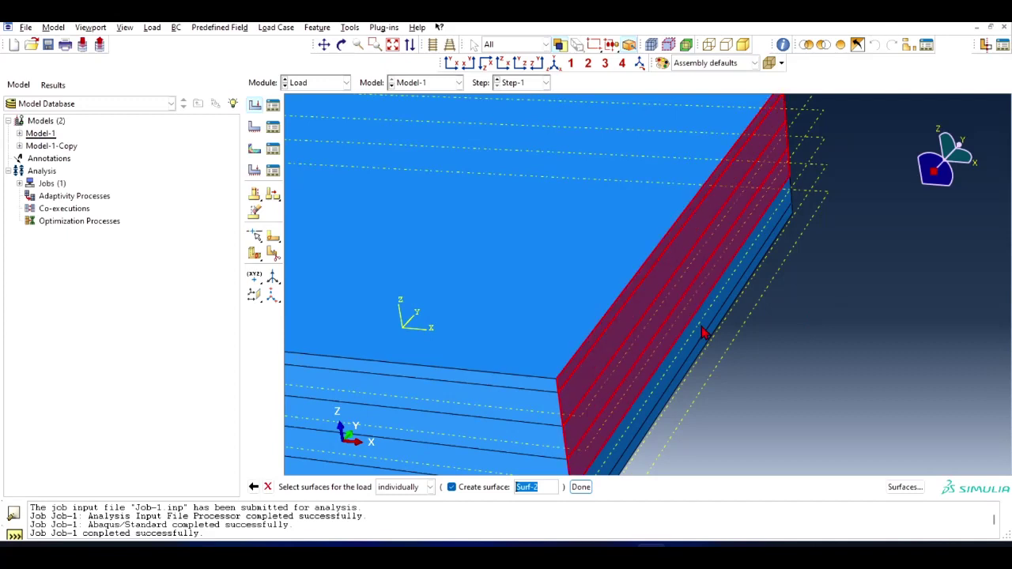
pyautogui.keyDown('shift'); pyautogui.click(705, 335); pyautogui.keyUp('shift')
pyautogui.keyDown('shift'); pyautogui.click(712, 339); pyautogui.keyUp('shift')
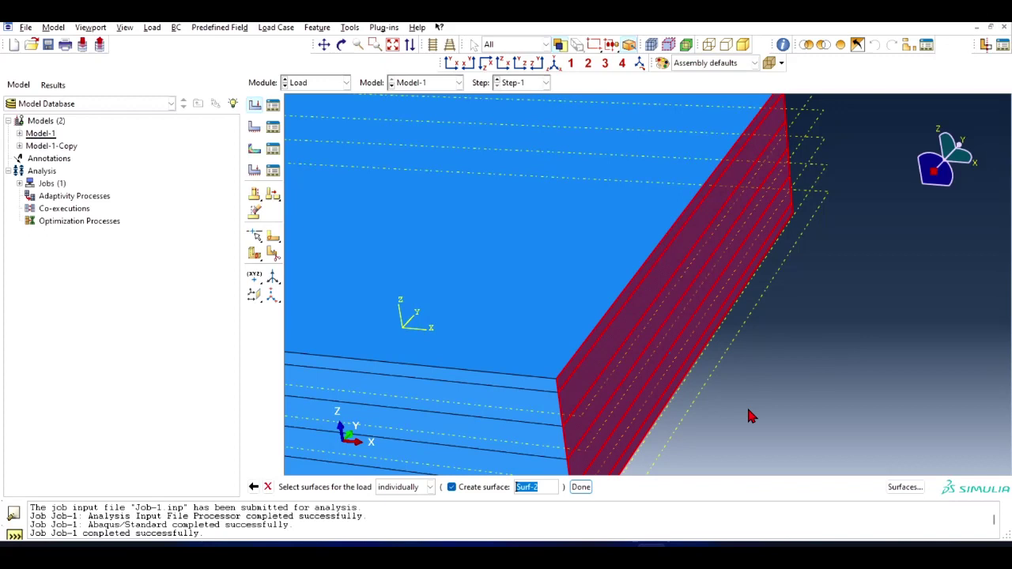
pyautogui.click(580, 487)
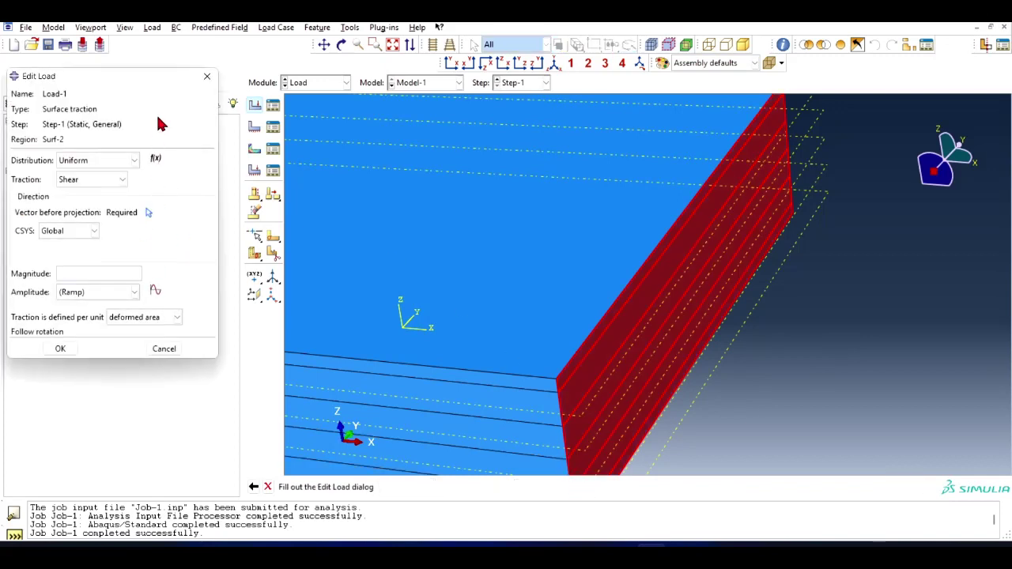
# Set the traction to General and direct it along global X, from the top front edge's midpoint to its corner at the loaded end.
pyautogui.click(115, 180)
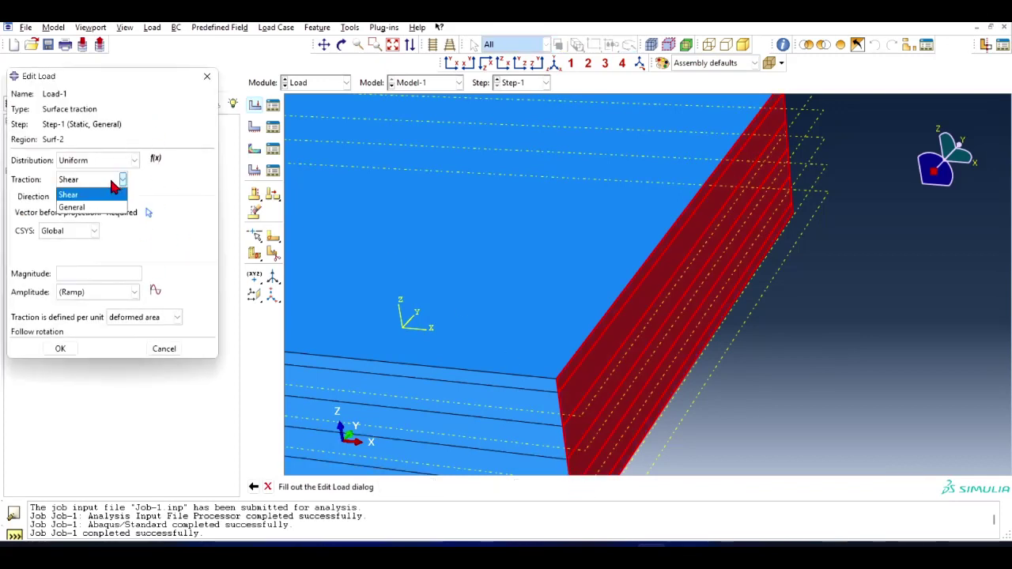
pyautogui.click(110, 209)
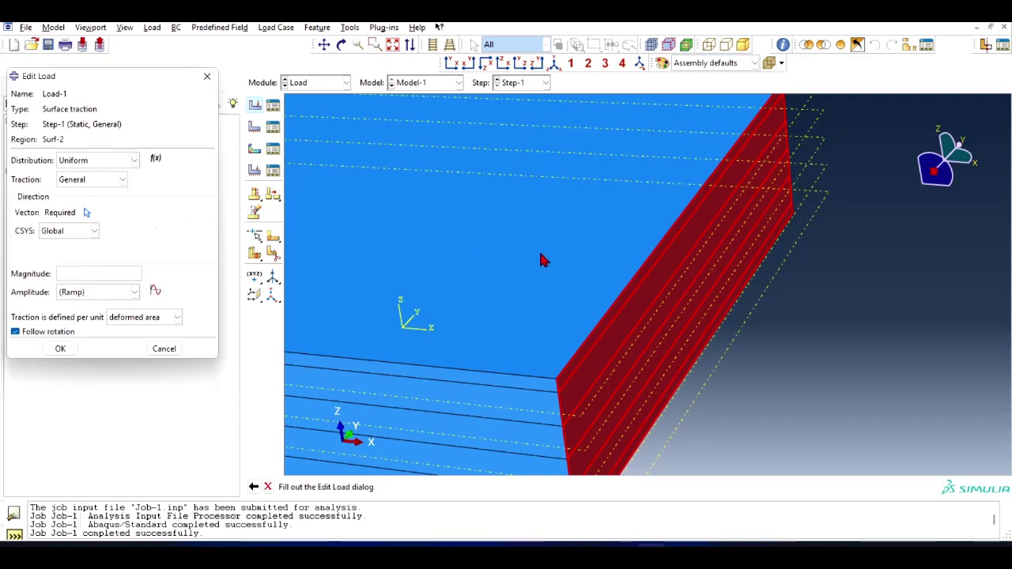
pyautogui.scroll(2, 585, 245)
pyautogui.scroll(3, 605, 240)
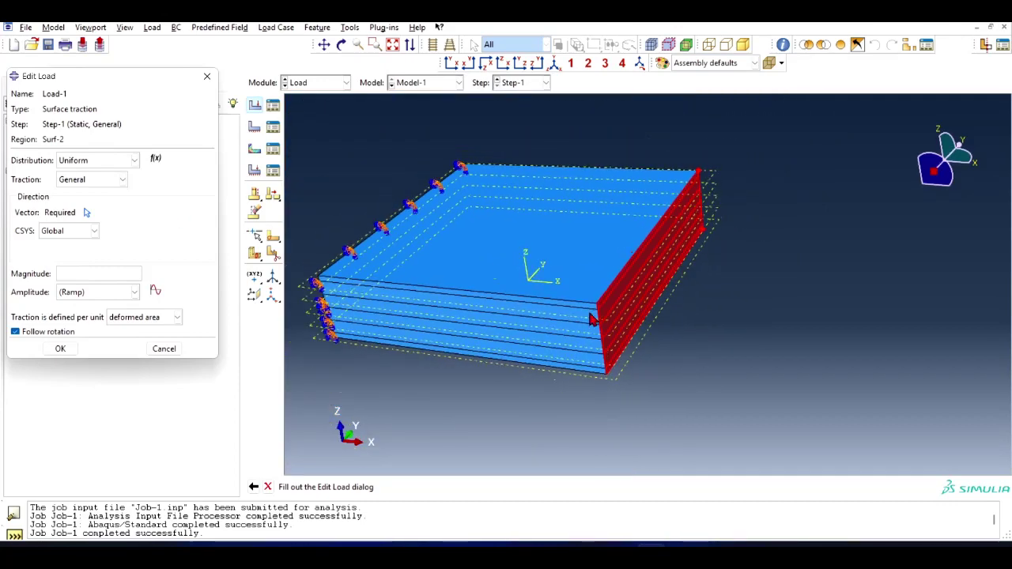
pyautogui.keyDown('ctrl'); pyautogui.keyDown('alt'); pyautogui.moveTo(522, 318); pyautogui.dragTo(571, 297); pyautogui.keyUp('alt'); pyautogui.keyUp('ctrl')
pyautogui.scroll(-2, 571, 297)
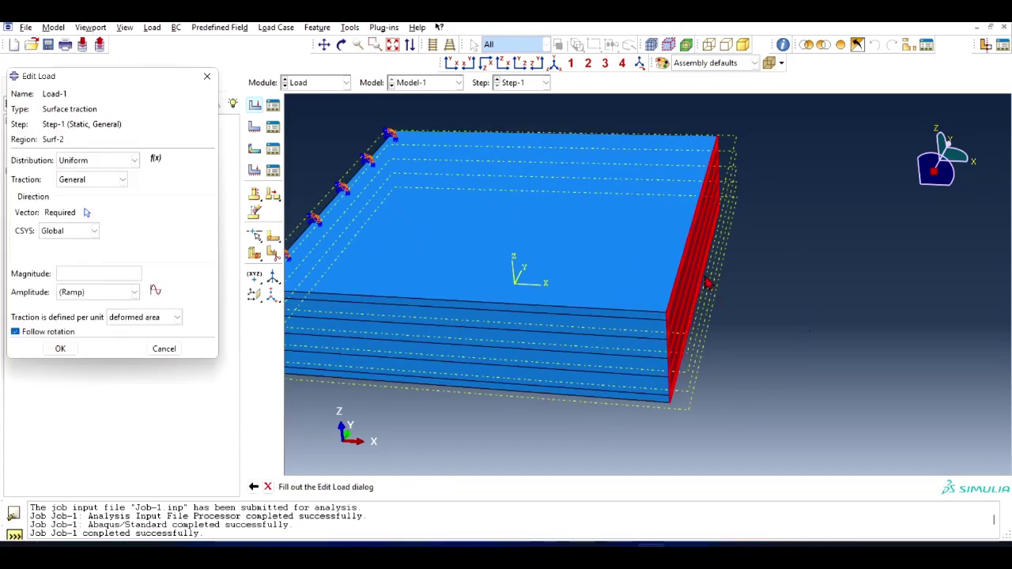
pyautogui.click(86, 216)
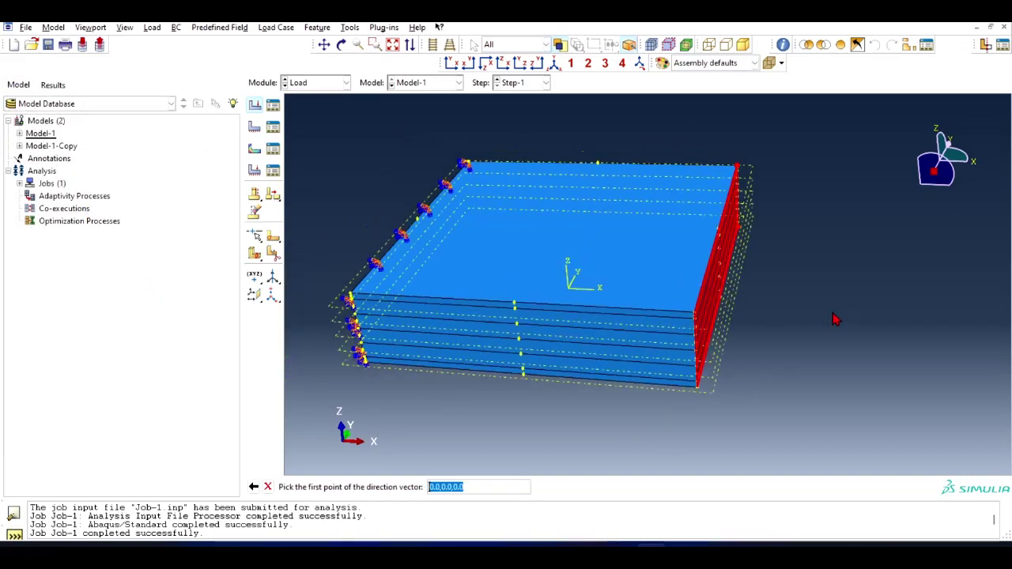
pyautogui.scroll(5, 490, 272)
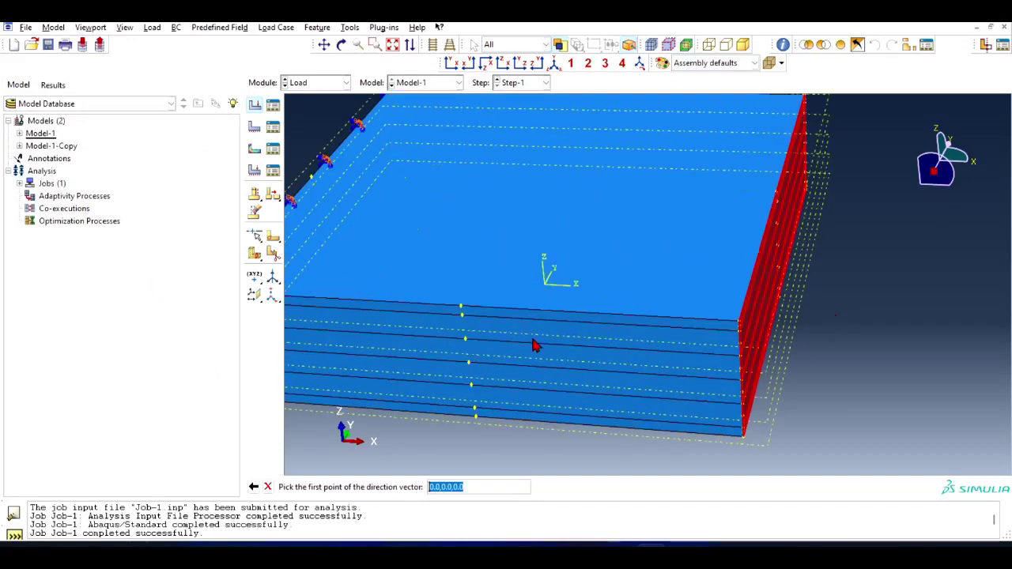
pyautogui.click(461, 309)
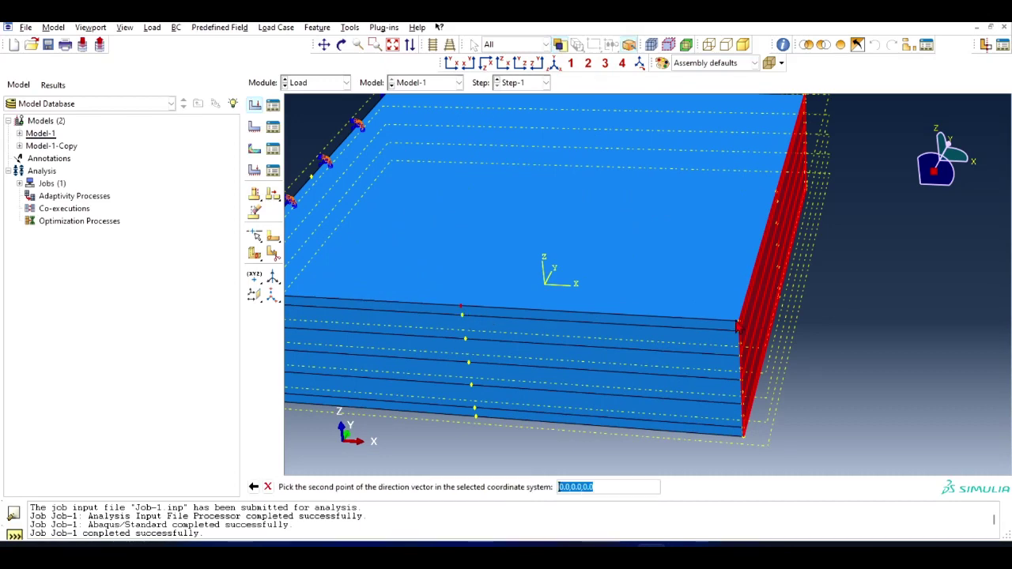
pyautogui.click(737, 323)
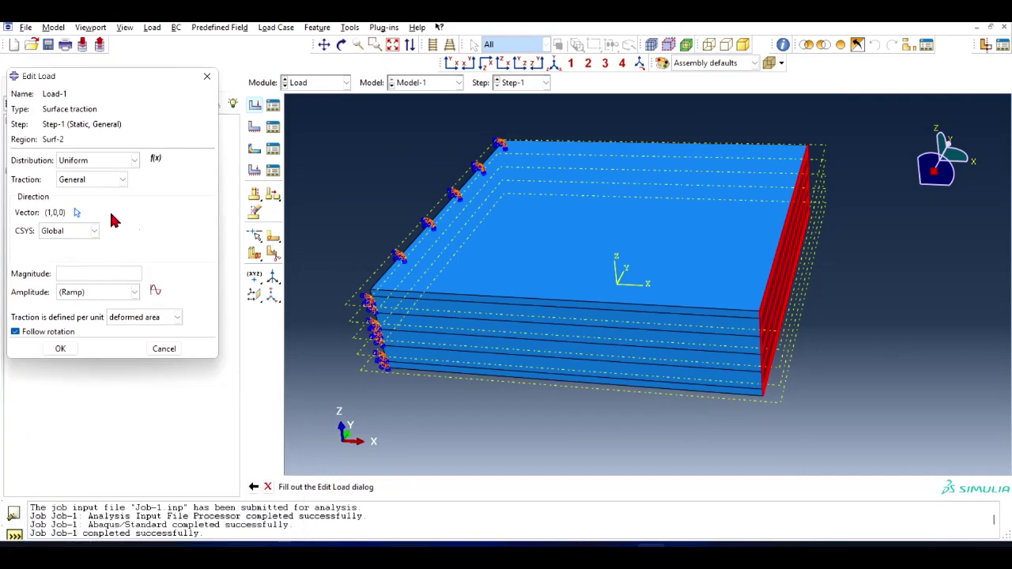
pyautogui.click(76, 212)
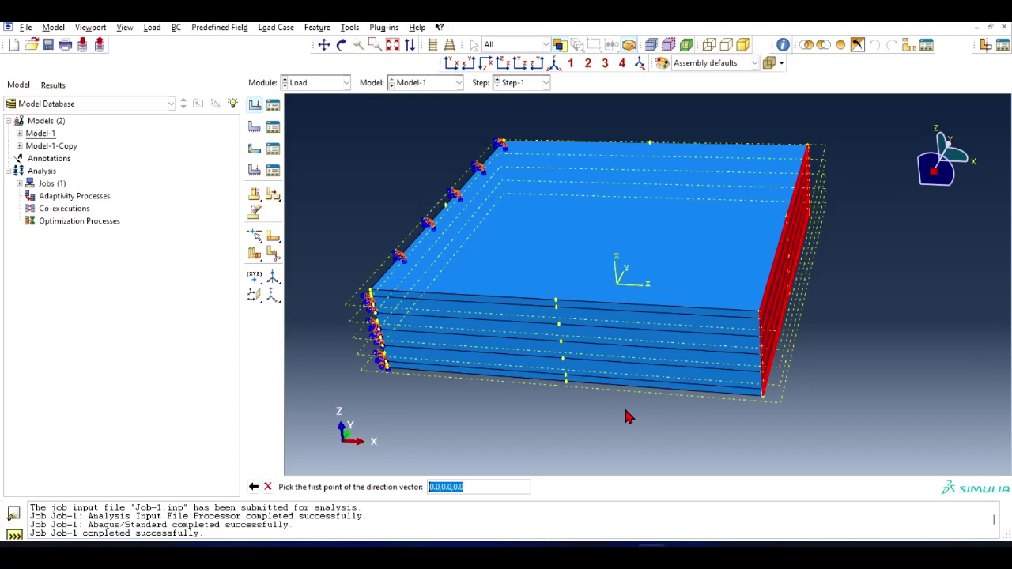
pyautogui.click(253, 487)
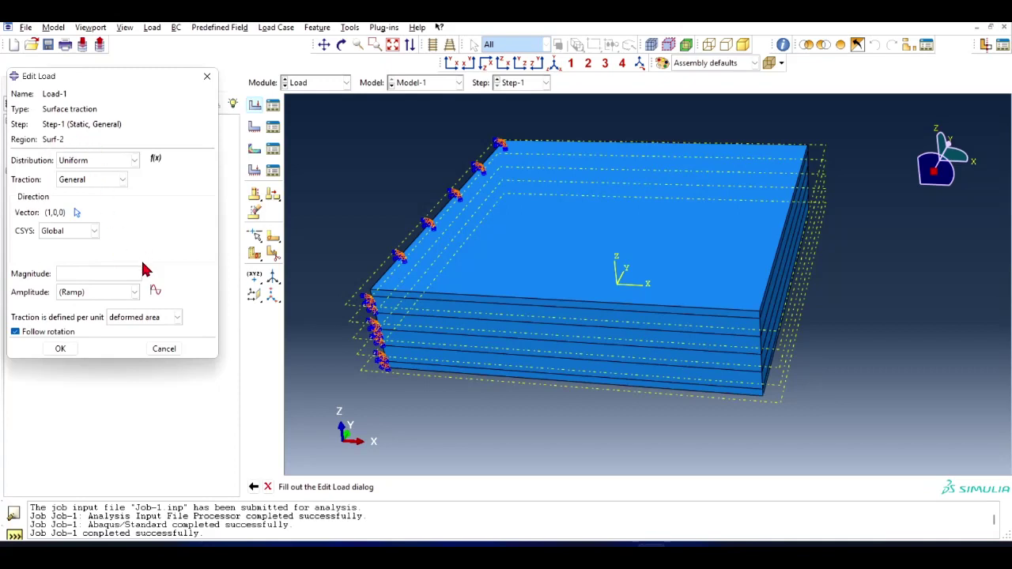
# Set the surface traction magnitude to 10000 and apply the load to the laminate's end.
pyautogui.click(68, 273)
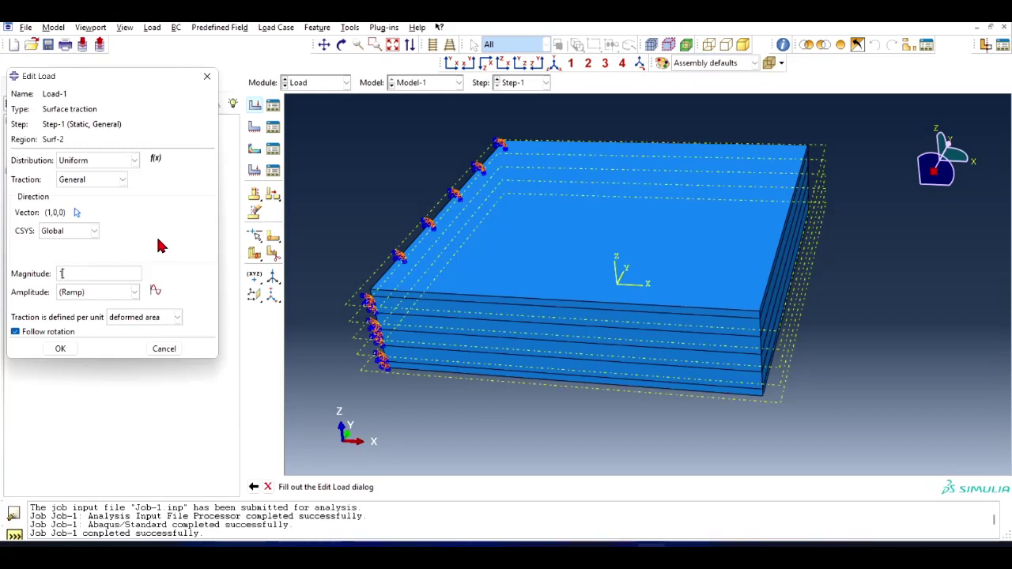
pyautogui.write('10000')
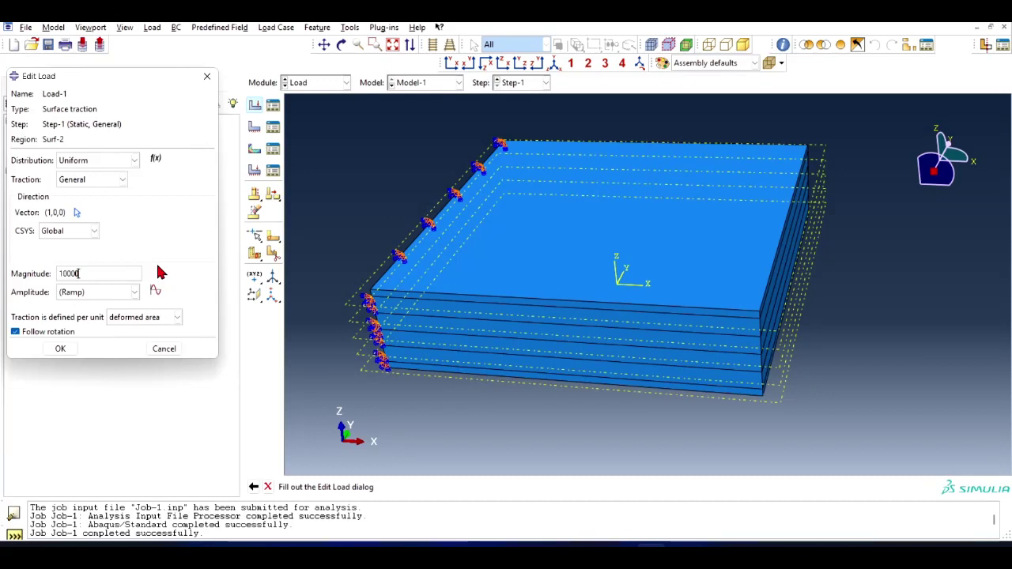
pyautogui.click(64, 350)
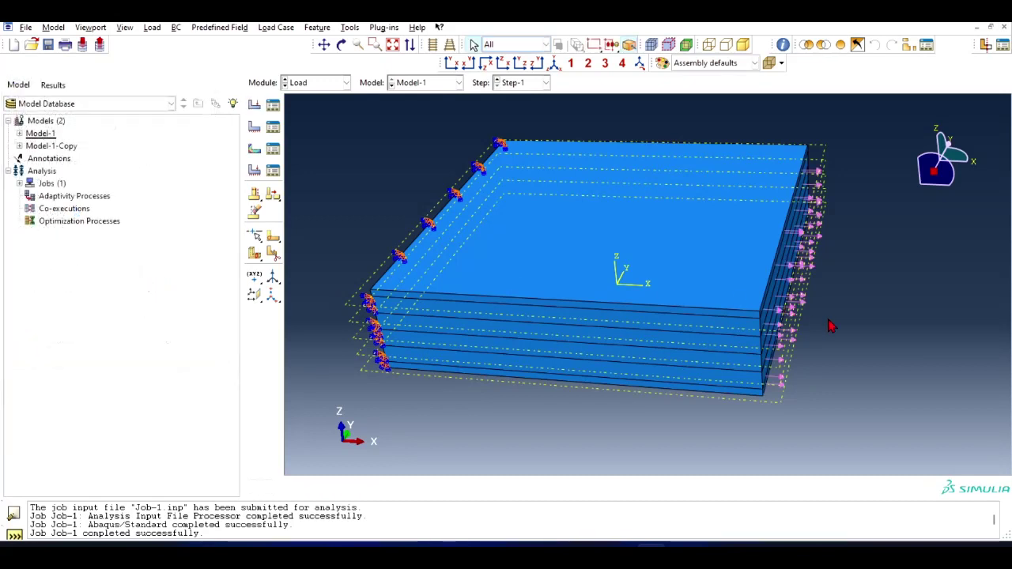
pyautogui.moveTo(854, 330)
pyautogui.keyDown('ctrl'); pyautogui.keyDown('alt'); pyautogui.mouseDown()
pyautogui.moveTo(830, 316)
pyautogui.moveTo(678, 317)
pyautogui.moveTo(801, 296)
pyautogui.moveTo(669, 292)
pyautogui.moveTo(841, 343)
pyautogui.mouseUp(); pyautogui.keyUp('alt'); pyautogui.keyUp('ctrl')
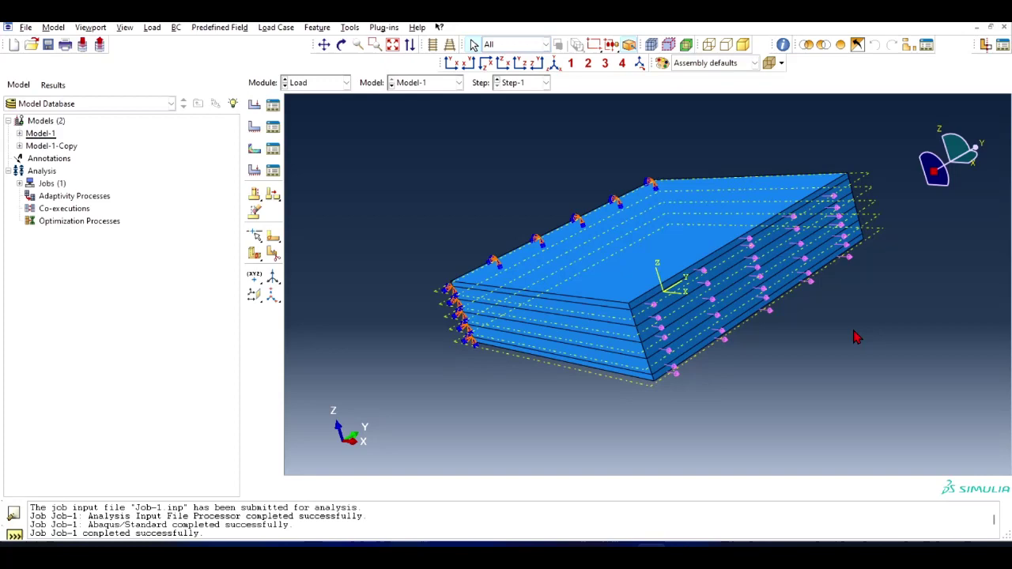
pyautogui.scroll(5, 793, 345)
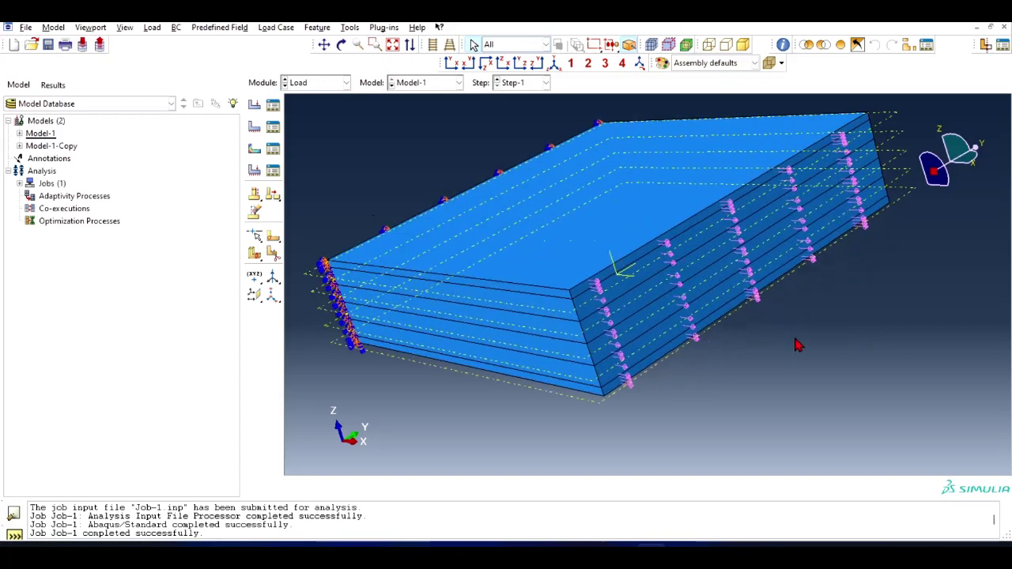